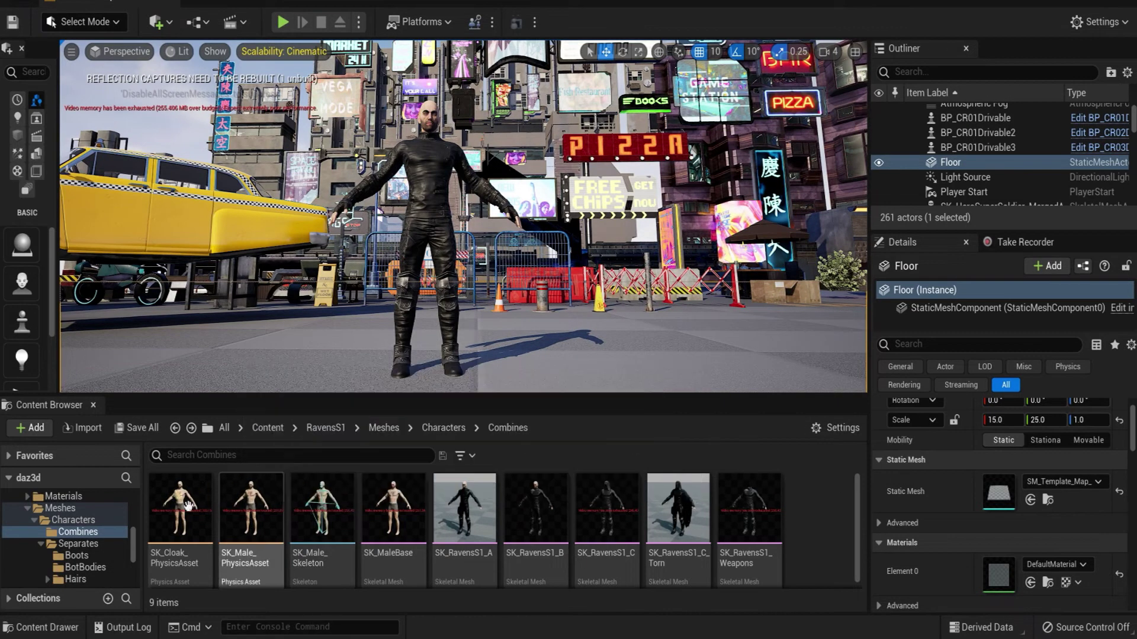
- Open the Separates > Heads folder, preview the SK_Head mesh, then close its editor
click(83, 545)
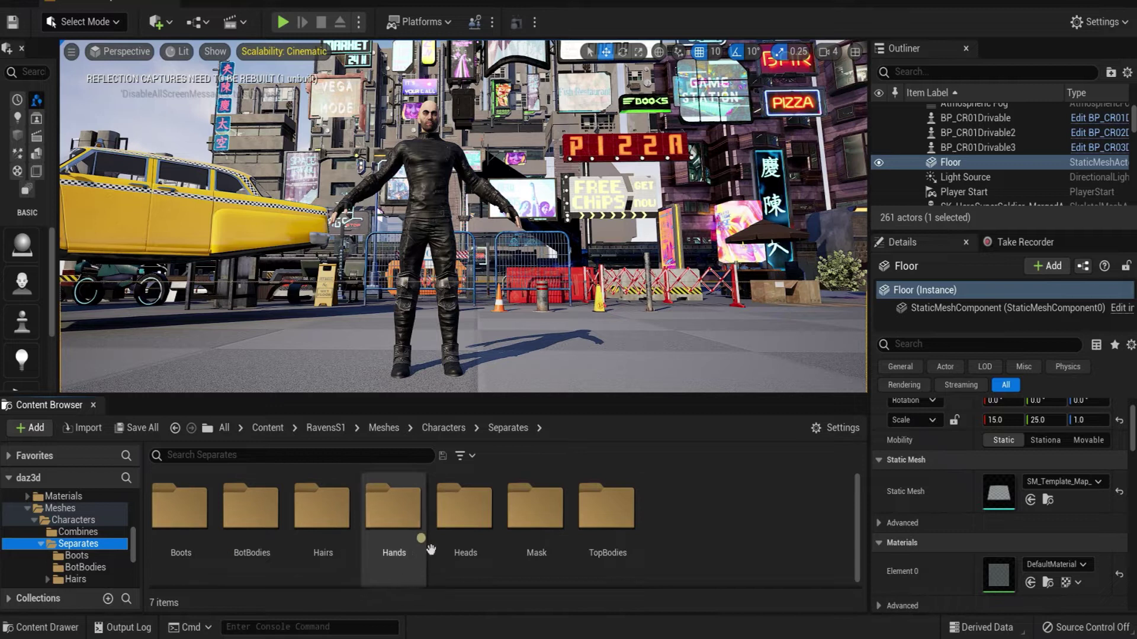
click(462, 513)
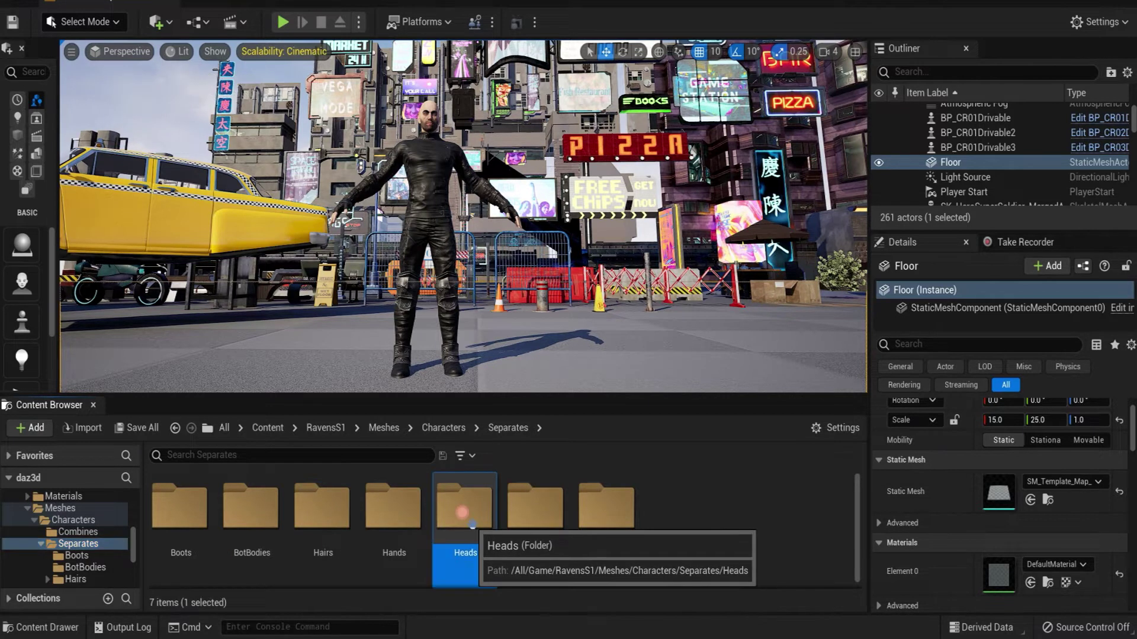
double_click(472, 525)
click(178, 512)
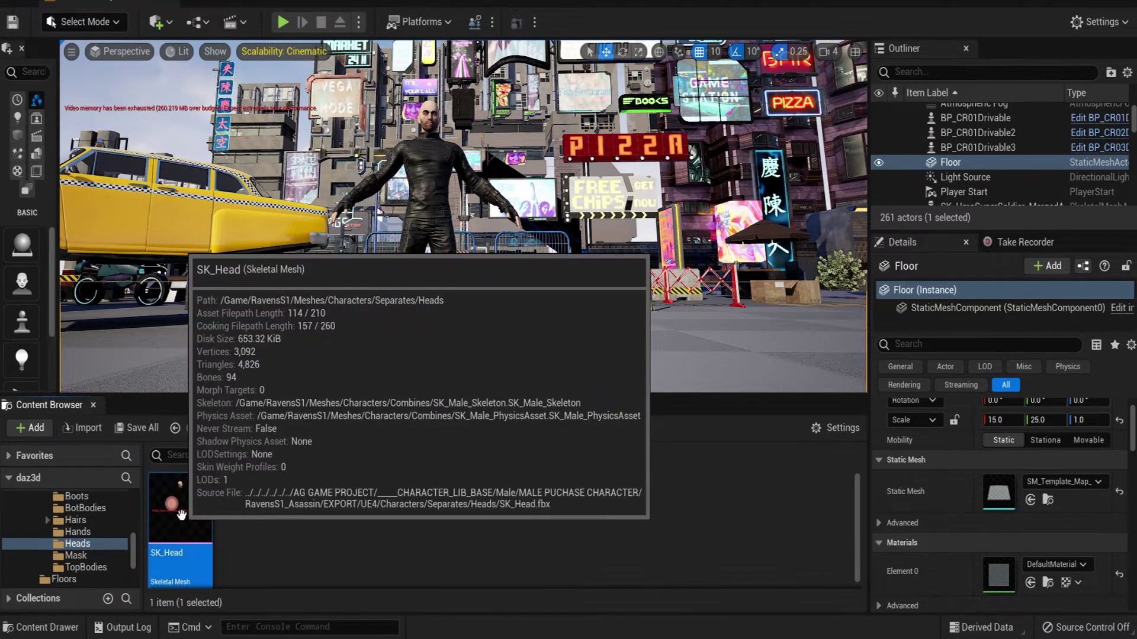
double_click(182, 515)
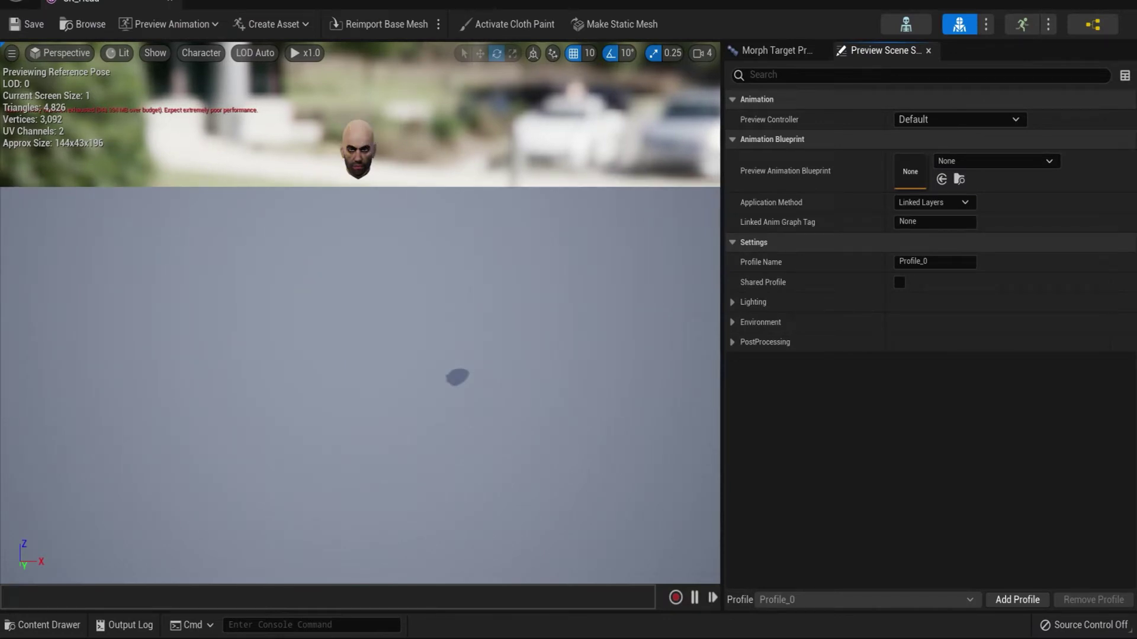
click(171, 2)
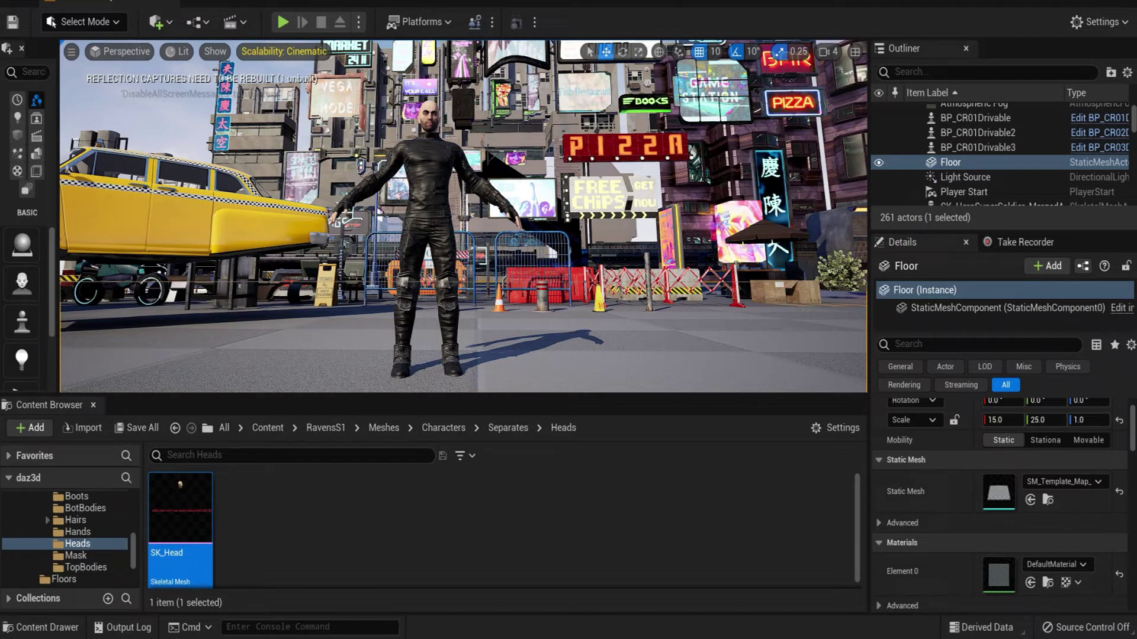
- Collapse the Content Browser so the street scene and character fill the viewport
click(110, 4)
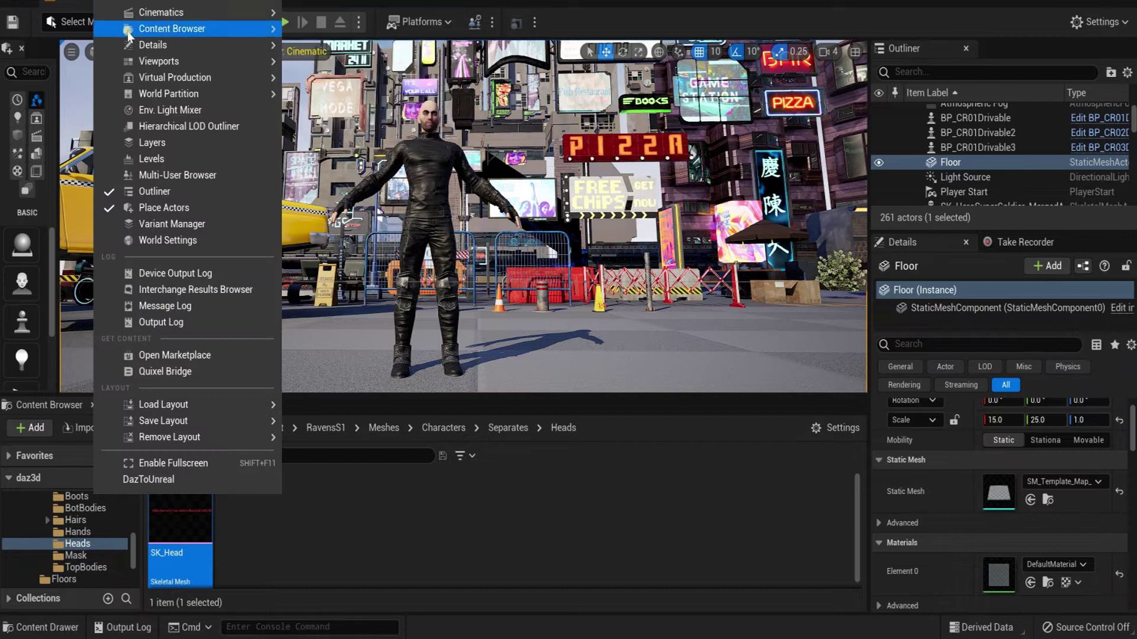
mouse_move(139, 50)
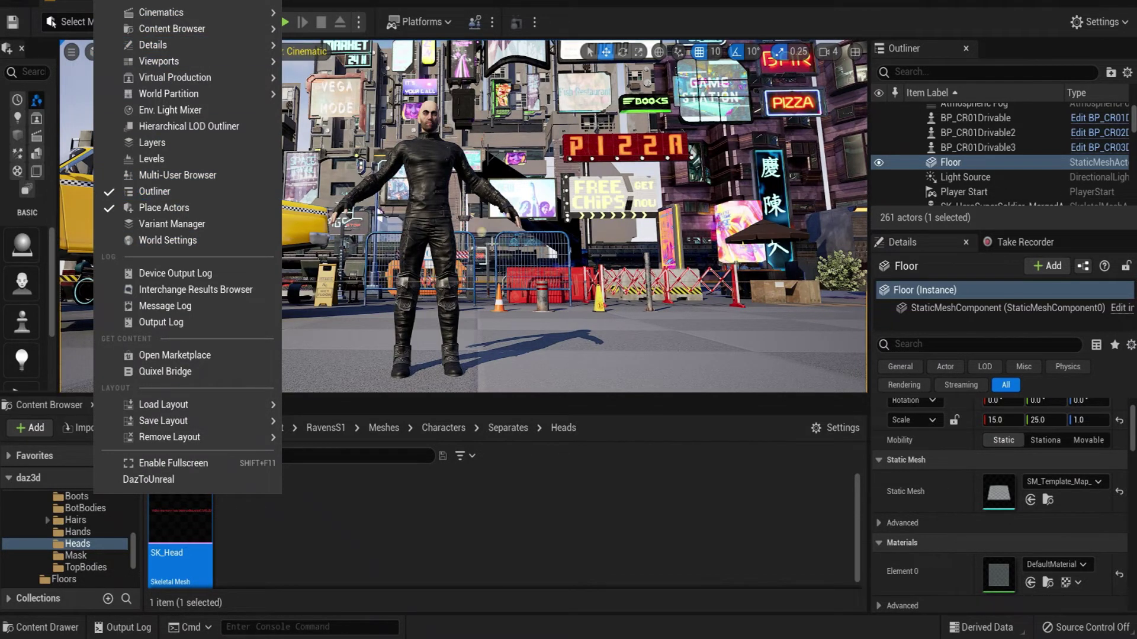
click(371, 337)
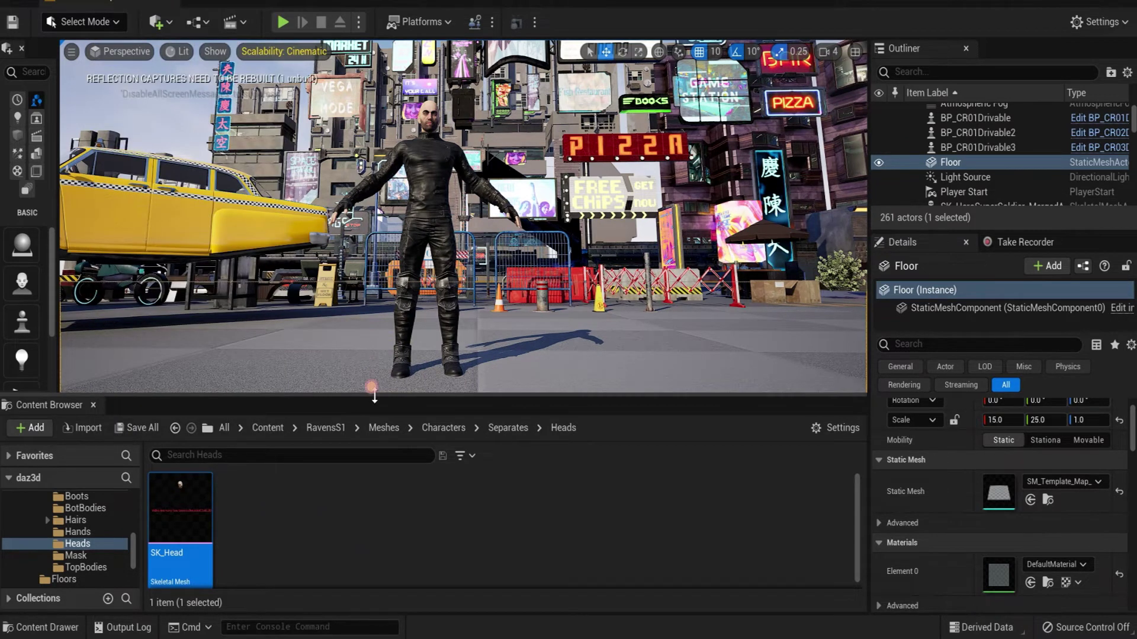
drag(375, 393, 356, 586)
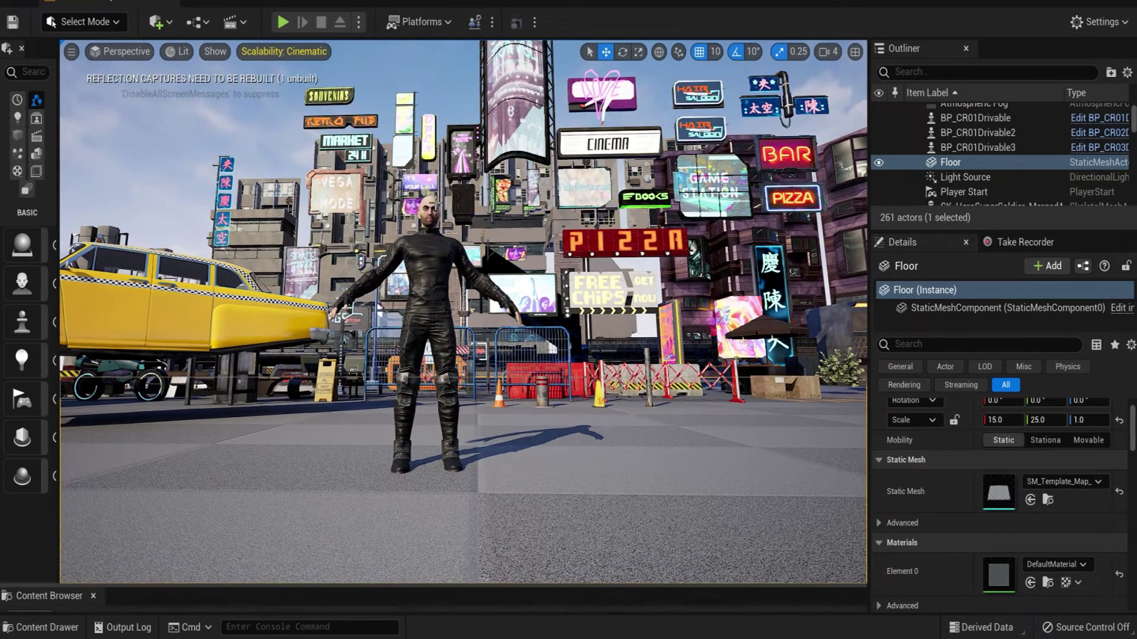
- Select the character standing in the street to show its details
click(427, 261)
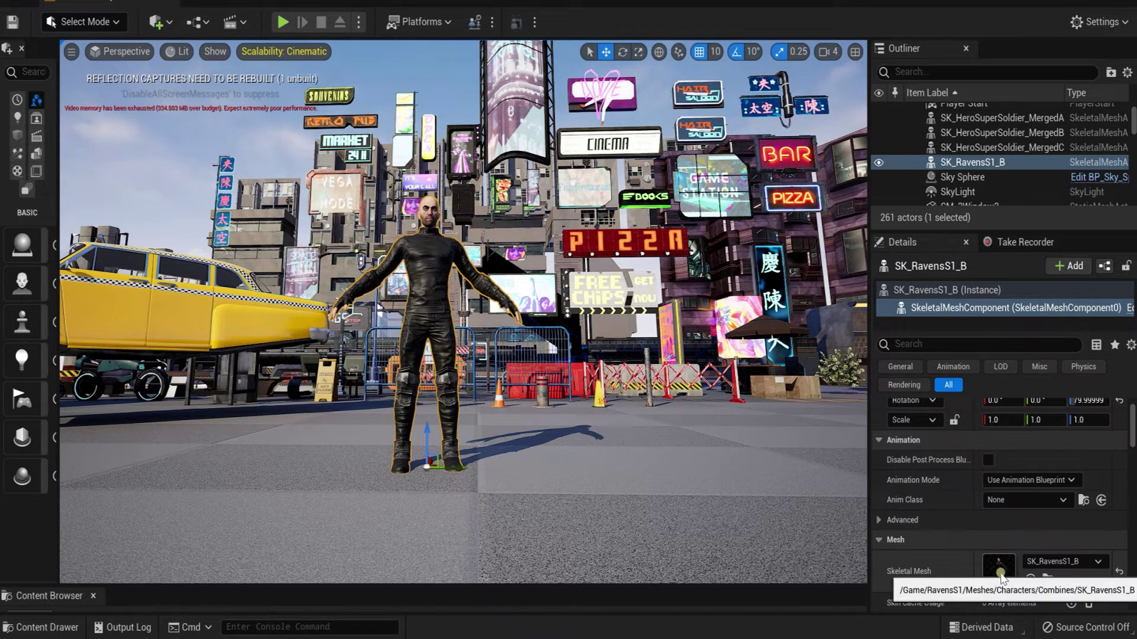
- Open SK_RavensS1_B, zoom in, and check the hand, sleeve and jacket sections, ending on the head section
double_click(1000, 567)
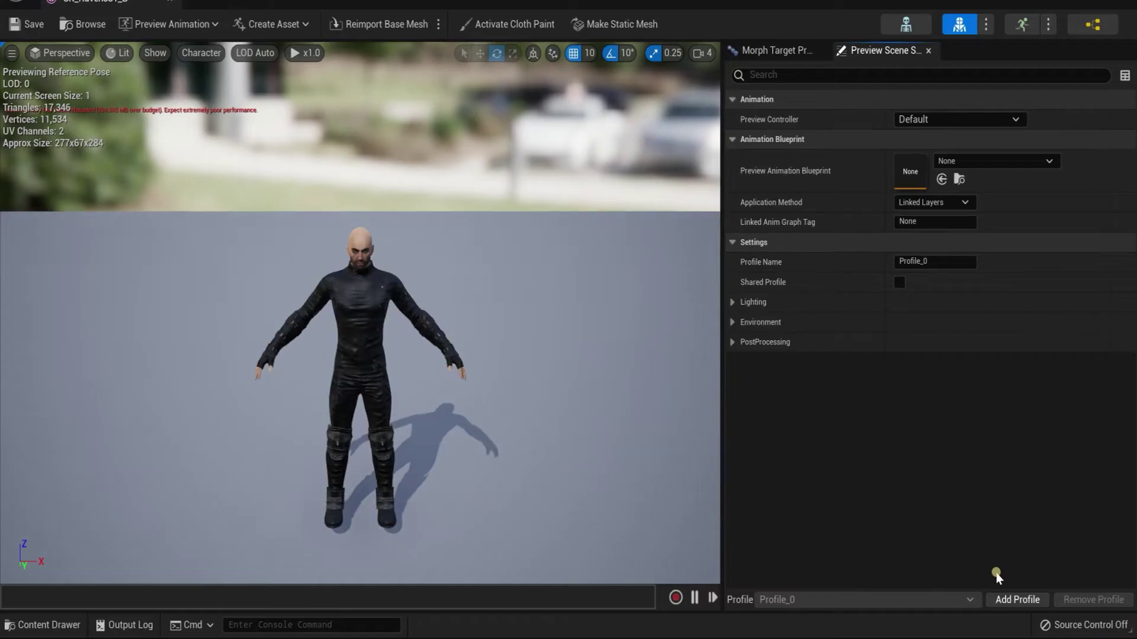
scroll(439, 360, up, 5)
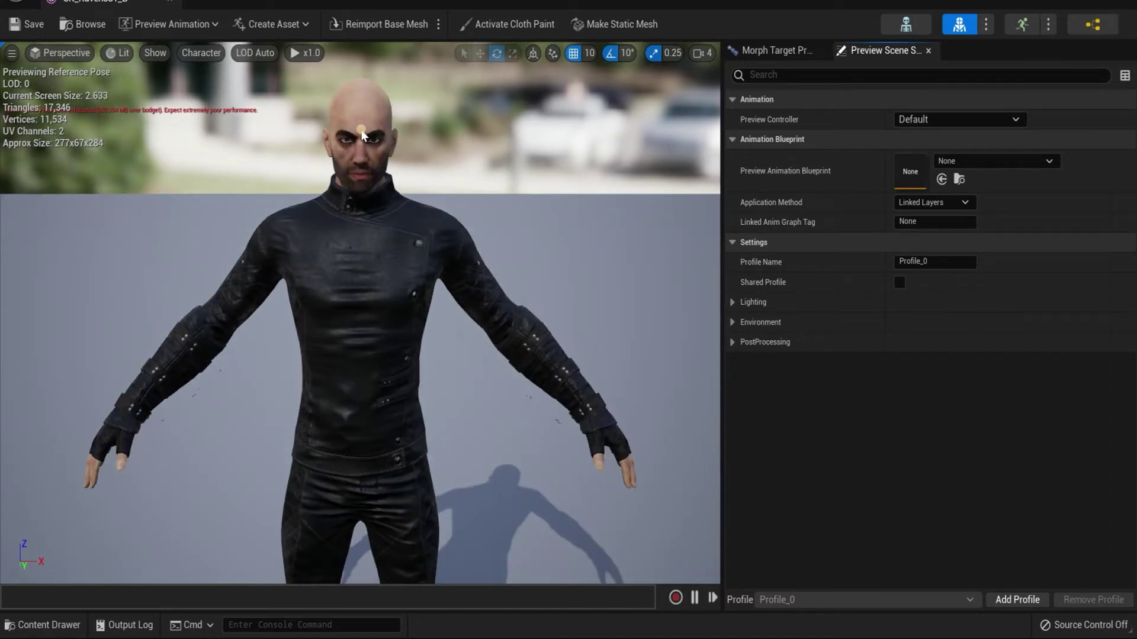
click(360, 110)
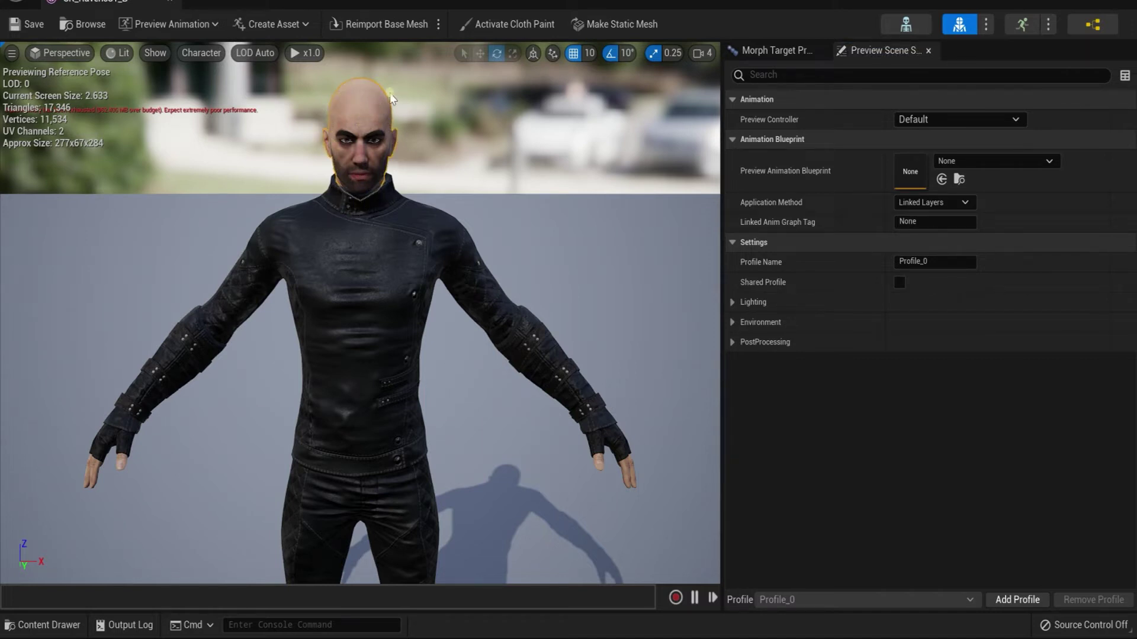
click(87, 457)
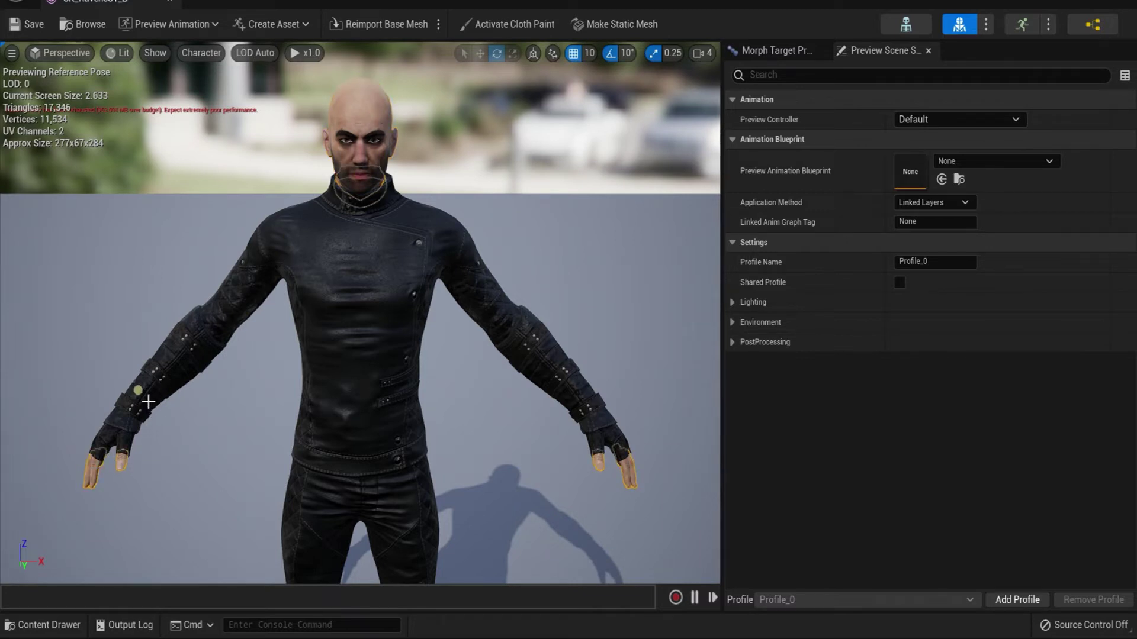
click(158, 378)
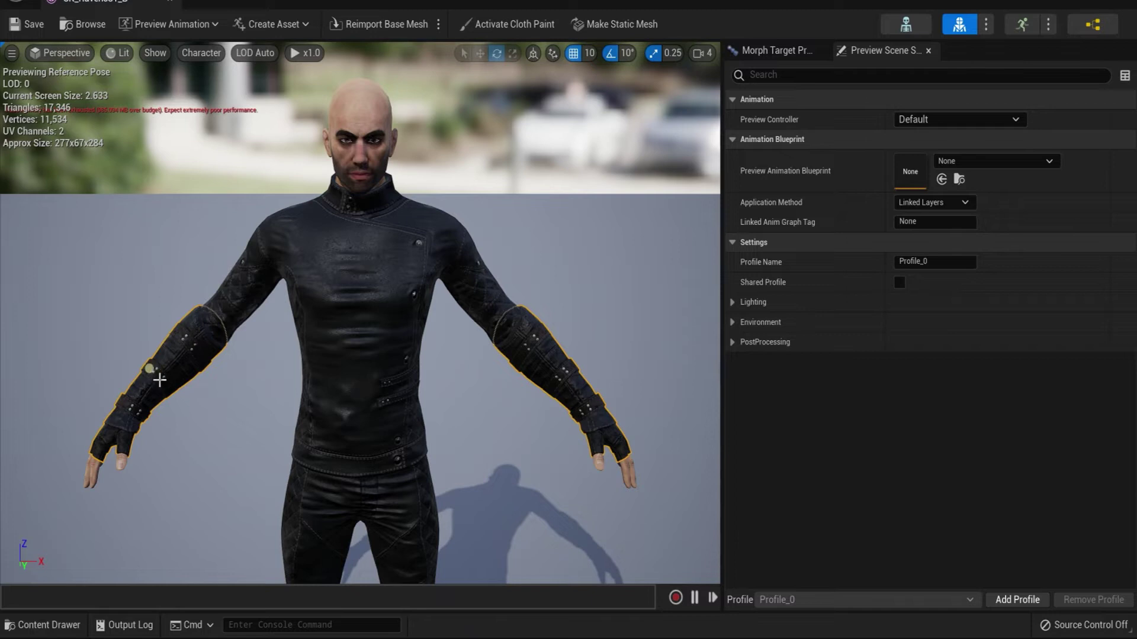
click(268, 249)
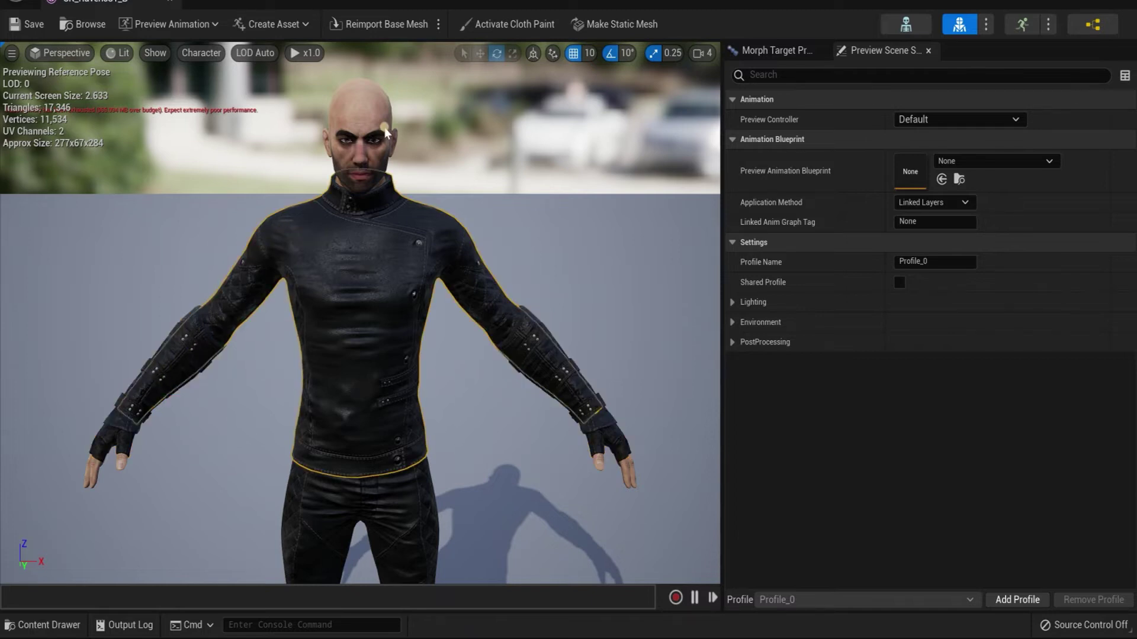
click(362, 107)
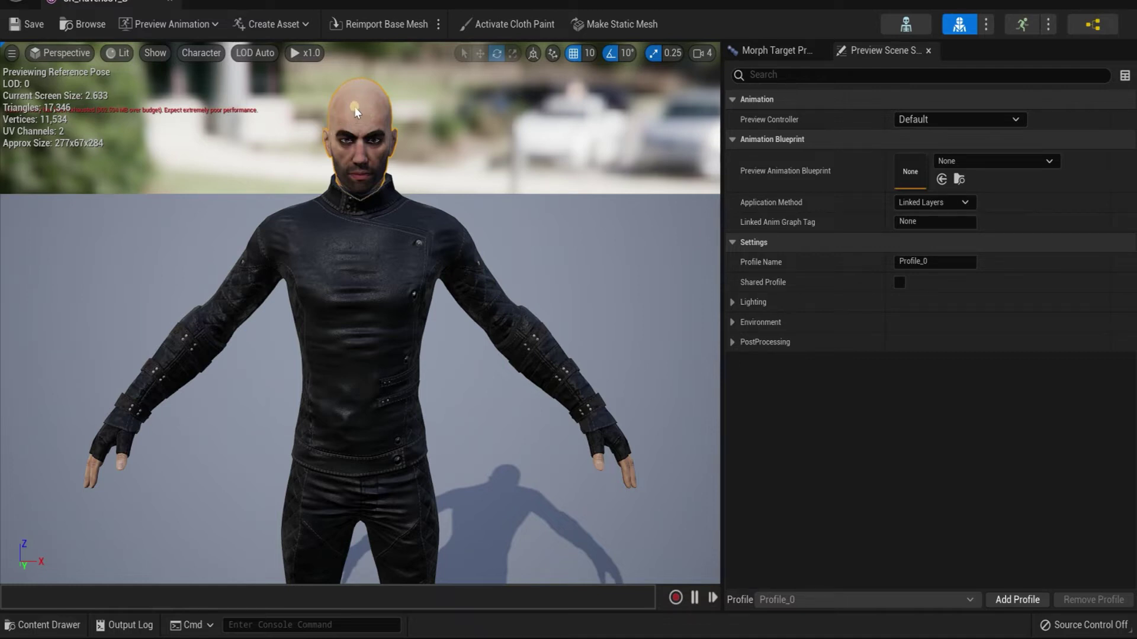
- Create clothing data from the head section (LOD0 Section 6), removing it from the mesh
right_click(354, 106)
mouse_move(374, 194)
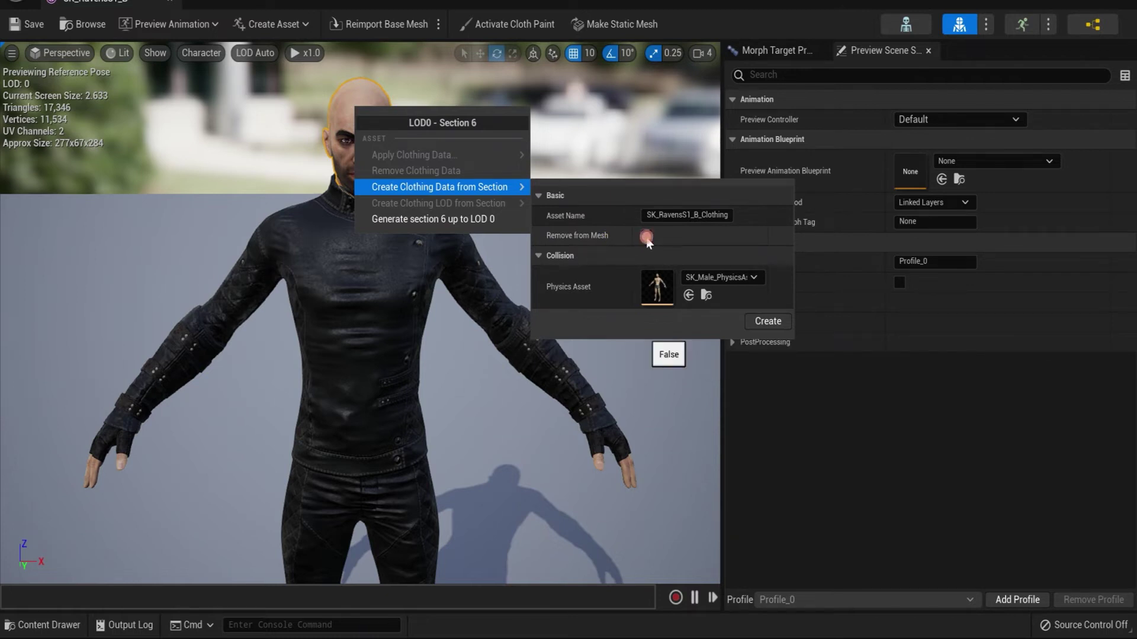
click(759, 322)
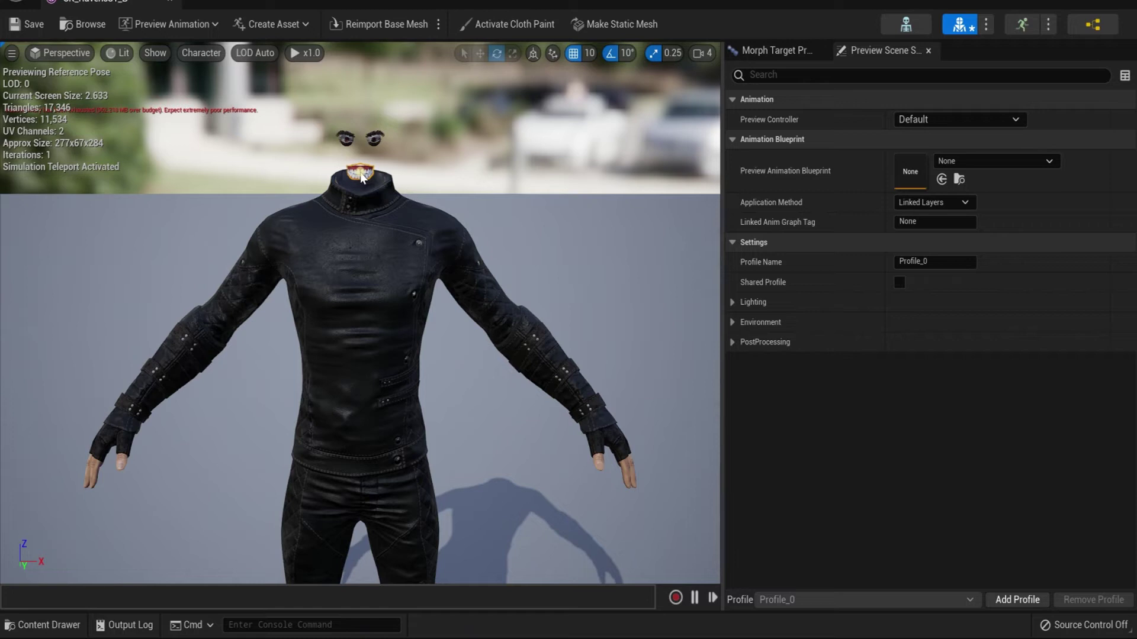
- Strip the teeth section from the mesh by creating clothing data with Remove from Mesh
right_click(361, 174)
mouse_move(380, 255)
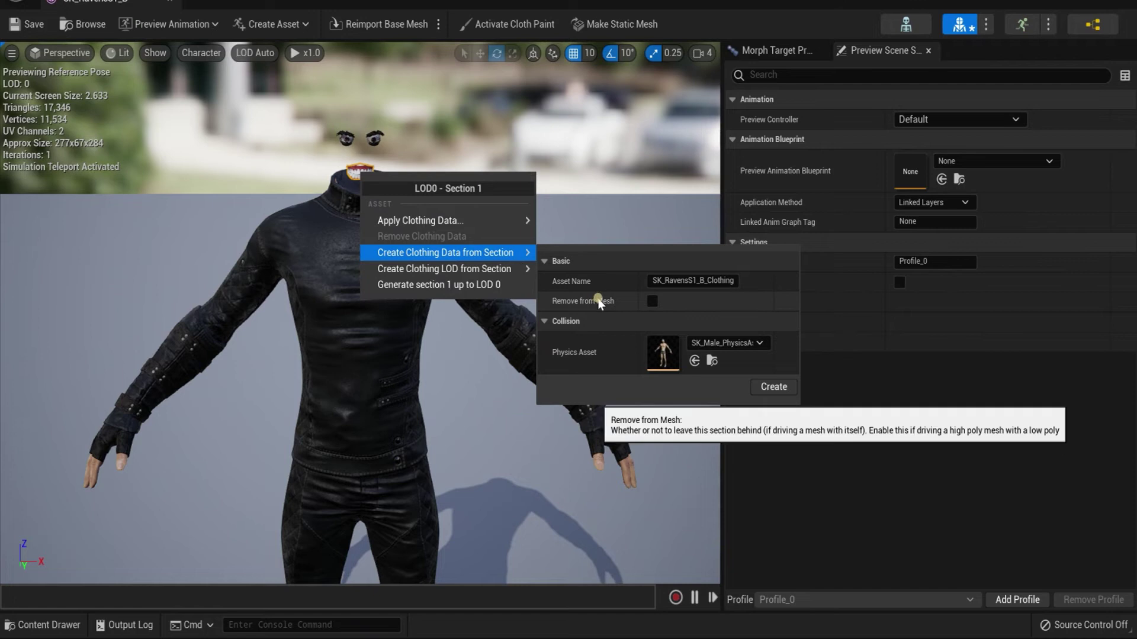
click(654, 301)
click(770, 386)
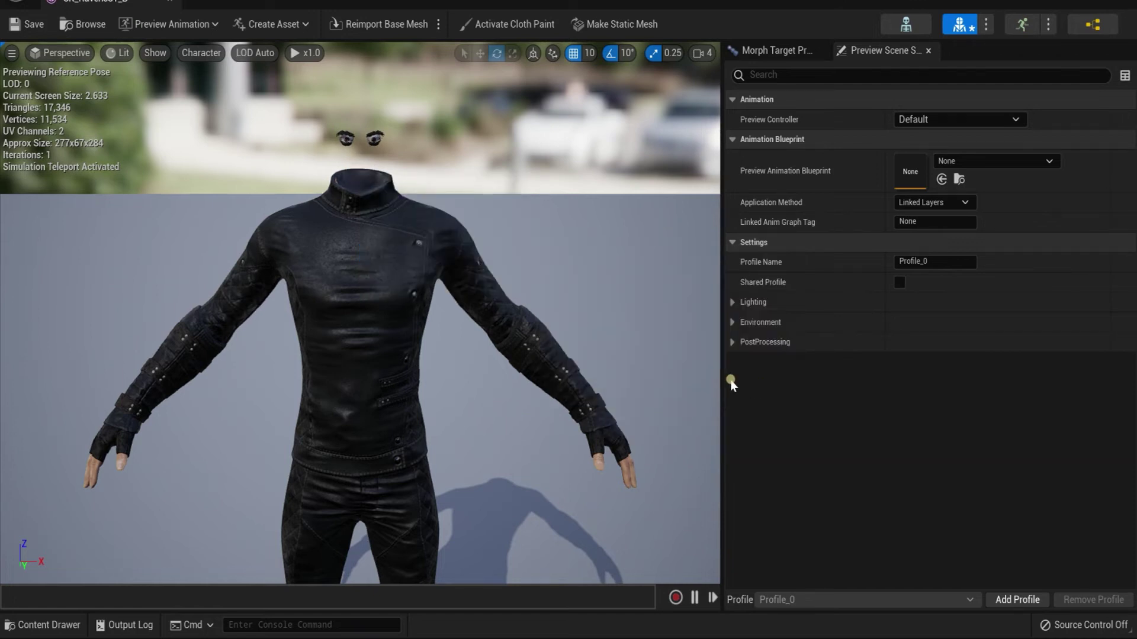
- Strip another facial section the same way, with Remove from Mesh ticked
right_click(347, 141)
mouse_move(365, 225)
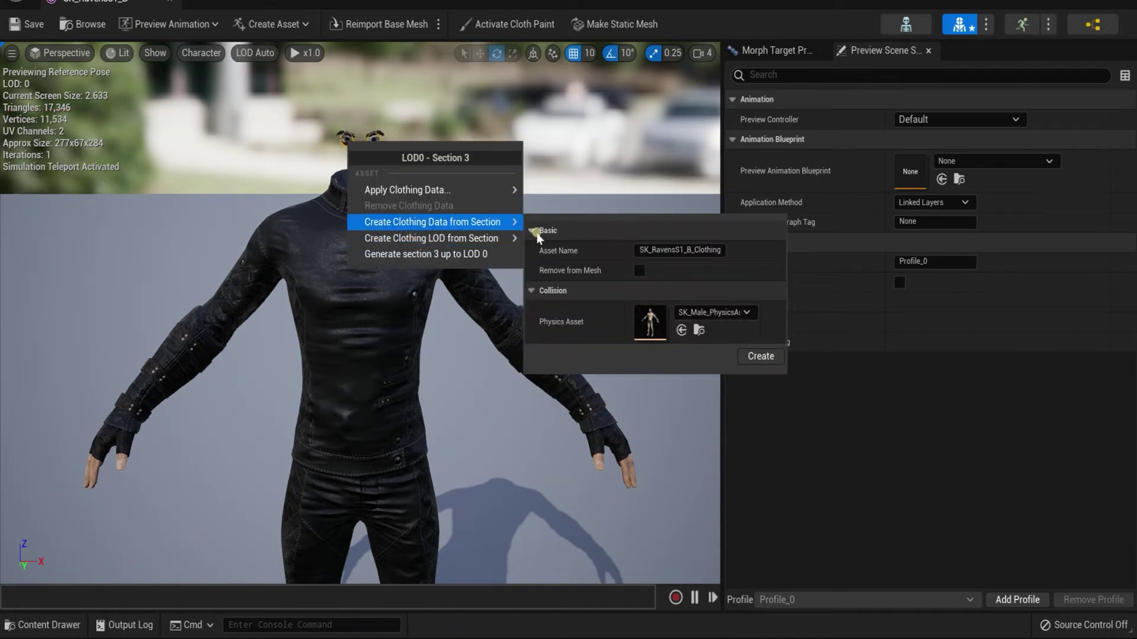
click(640, 272)
click(757, 356)
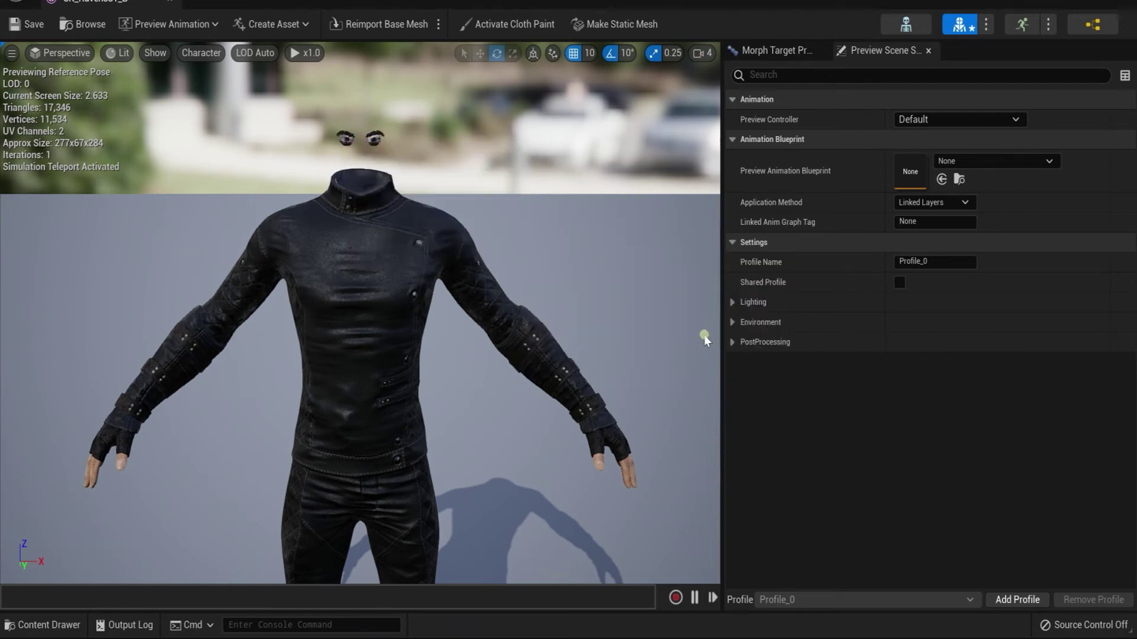
- Remove the eye section from the mesh by creating clothing data with Remove from Mesh
right_click(347, 145)
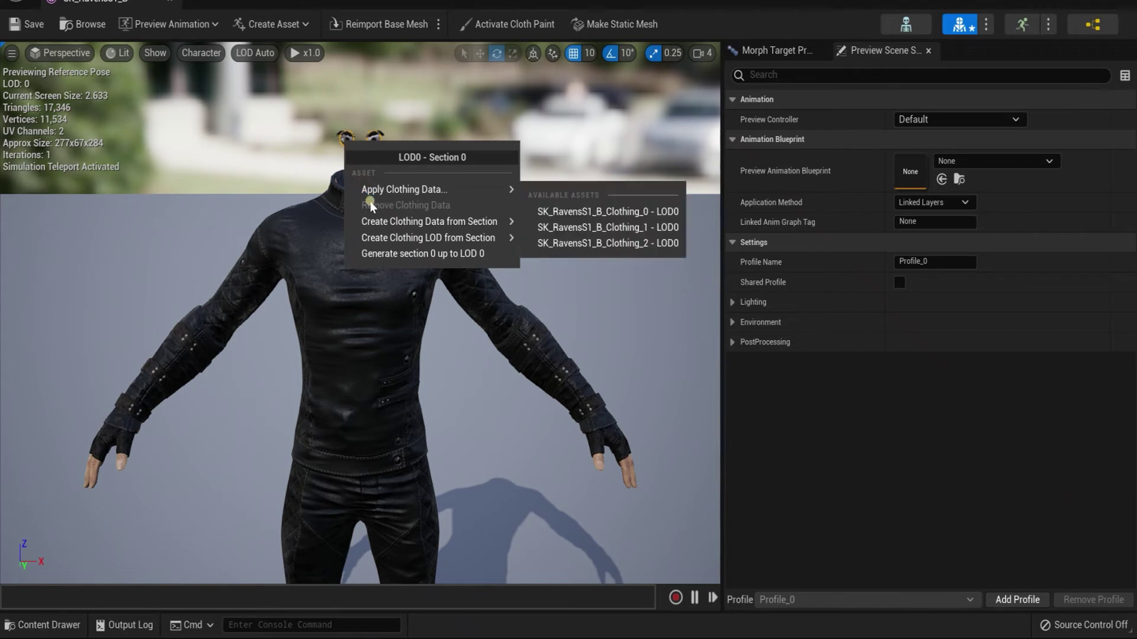
mouse_move(375, 224)
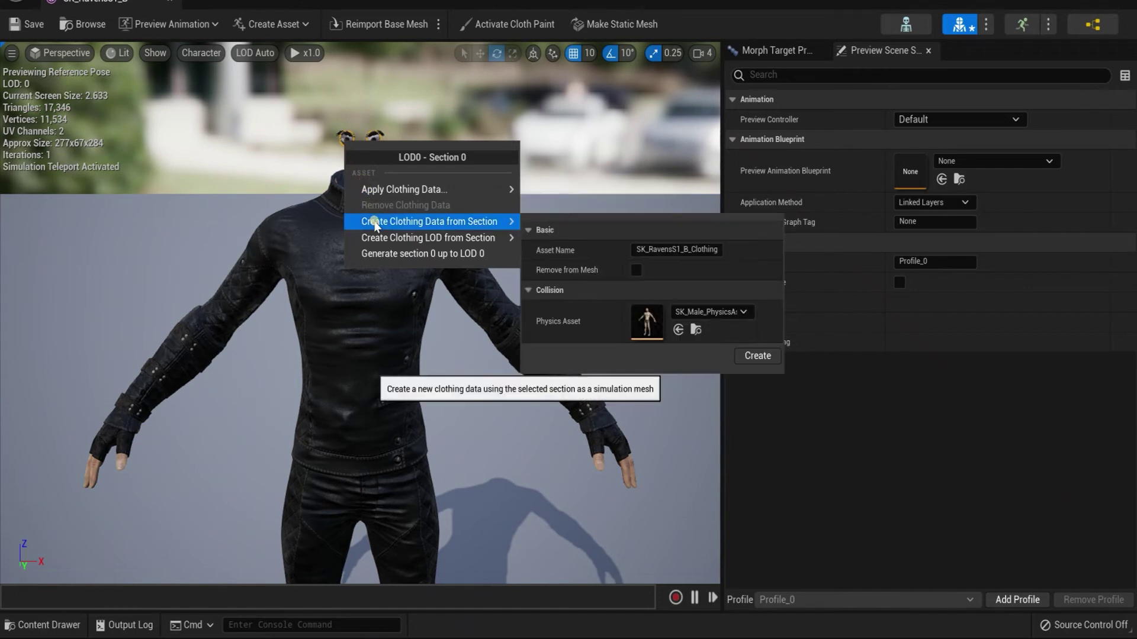
click(636, 270)
click(757, 355)
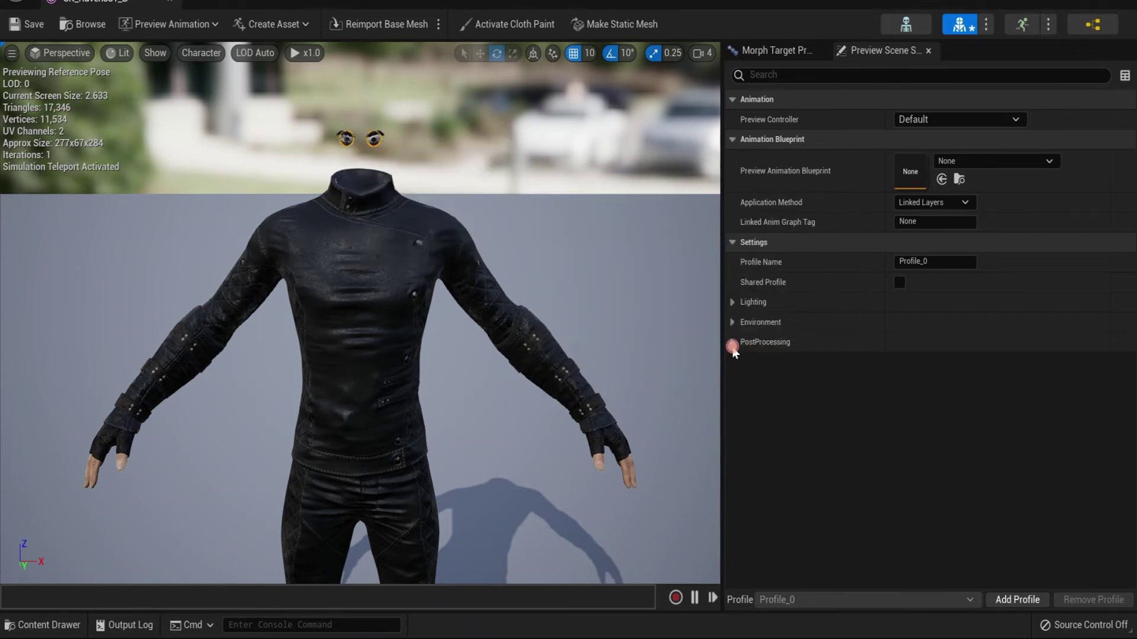
- Strip the next facial section from the mesh the same way
right_click(346, 141)
mouse_move(372, 223)
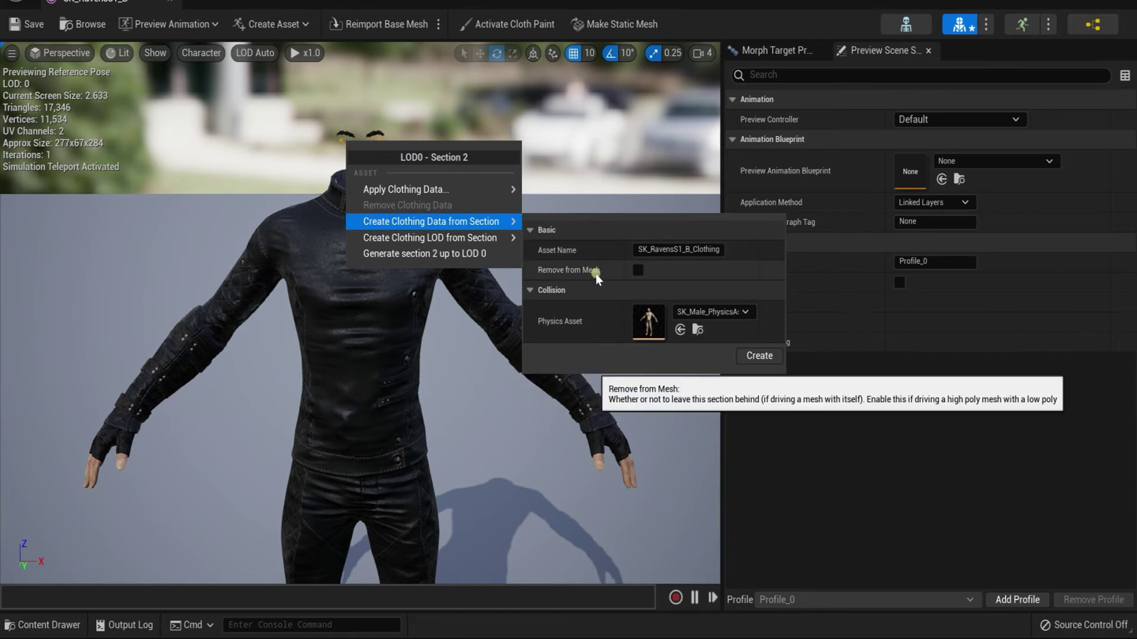
click(640, 270)
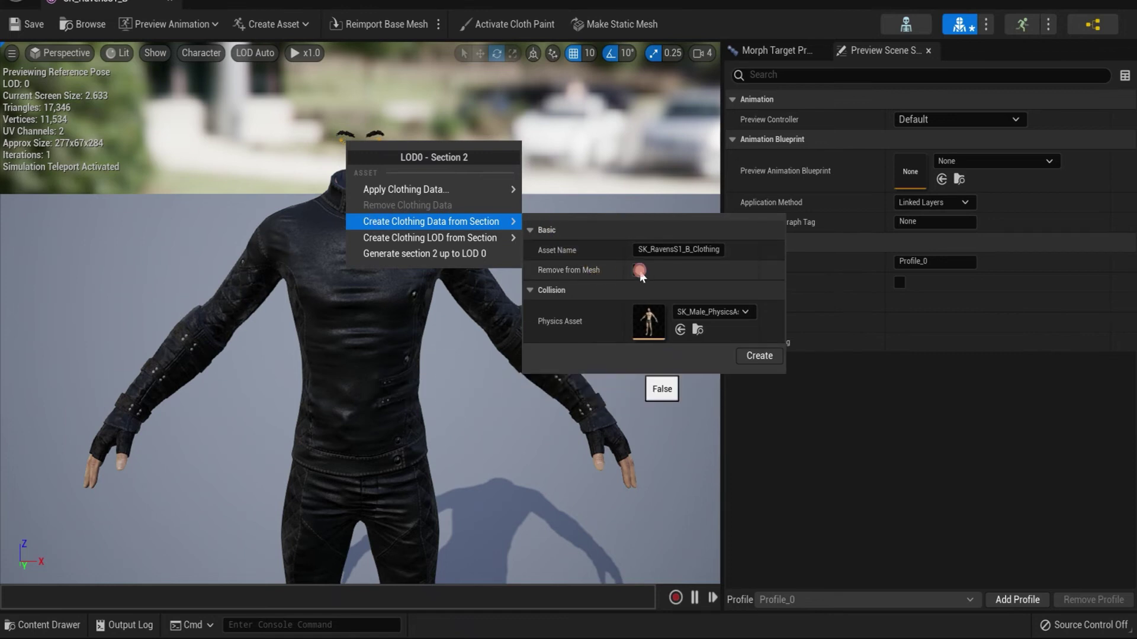
click(752, 355)
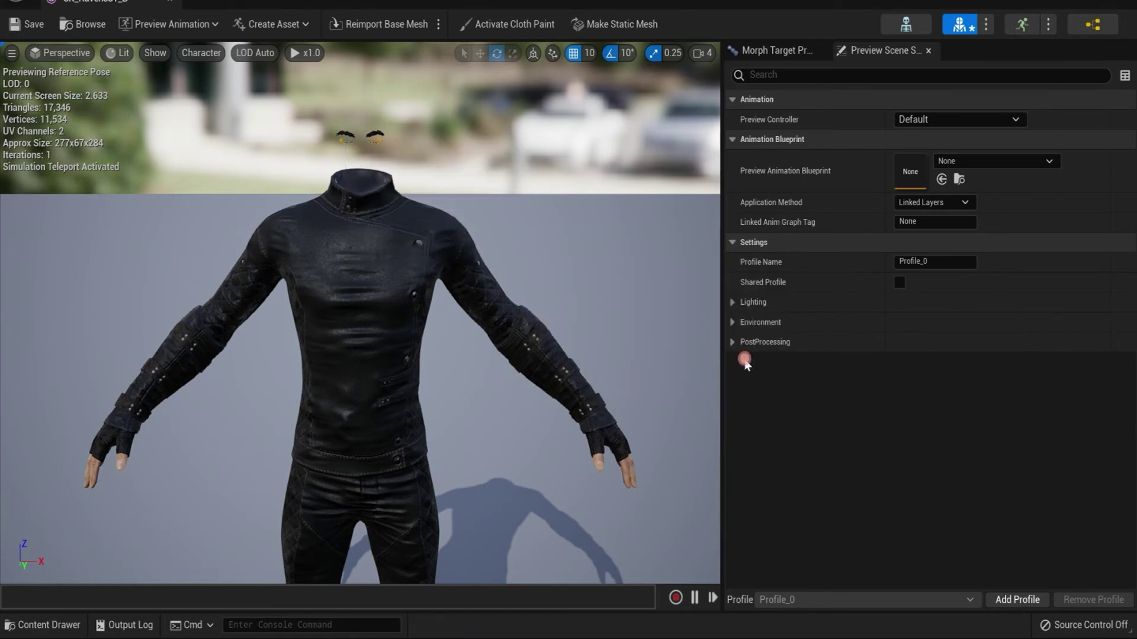
- Create clothing data from Section 5, removing it from the mesh
right_click(351, 146)
mouse_move(503, 221)
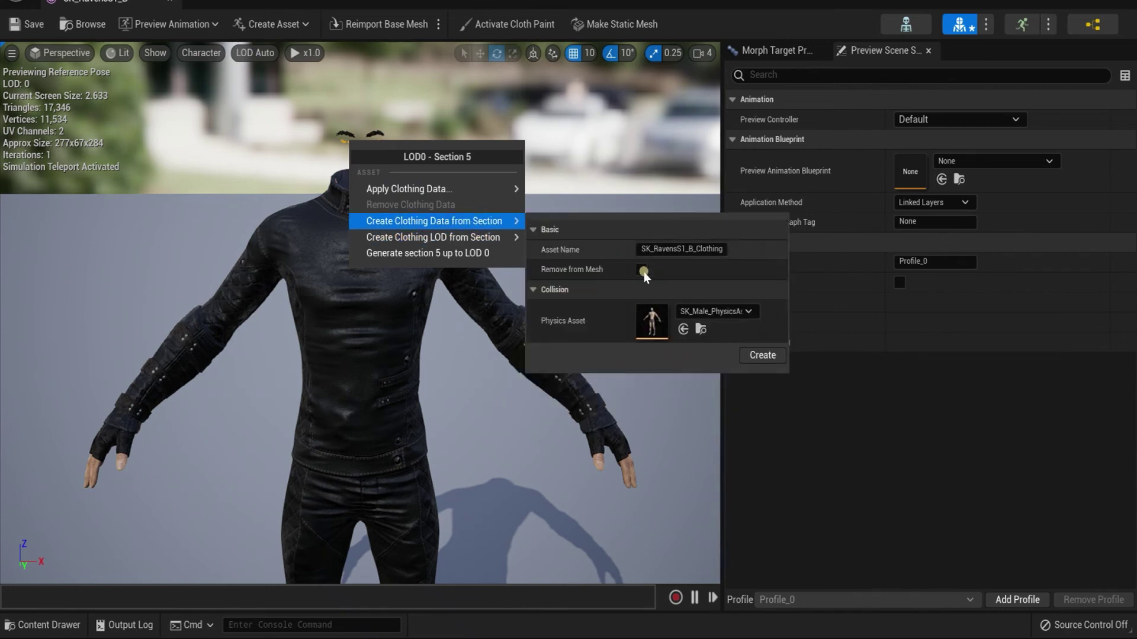
click(762, 355)
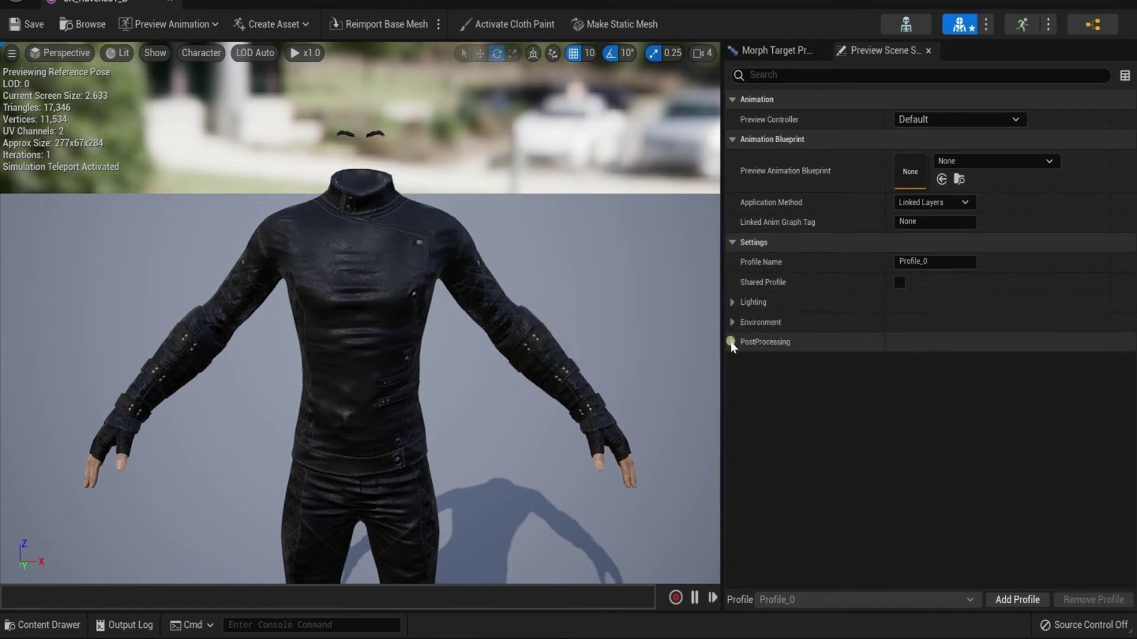
- Remove Section 4, the eyebrows, from the mesh as clothing data and save the headless mesh
right_click(343, 134)
mouse_move(380, 216)
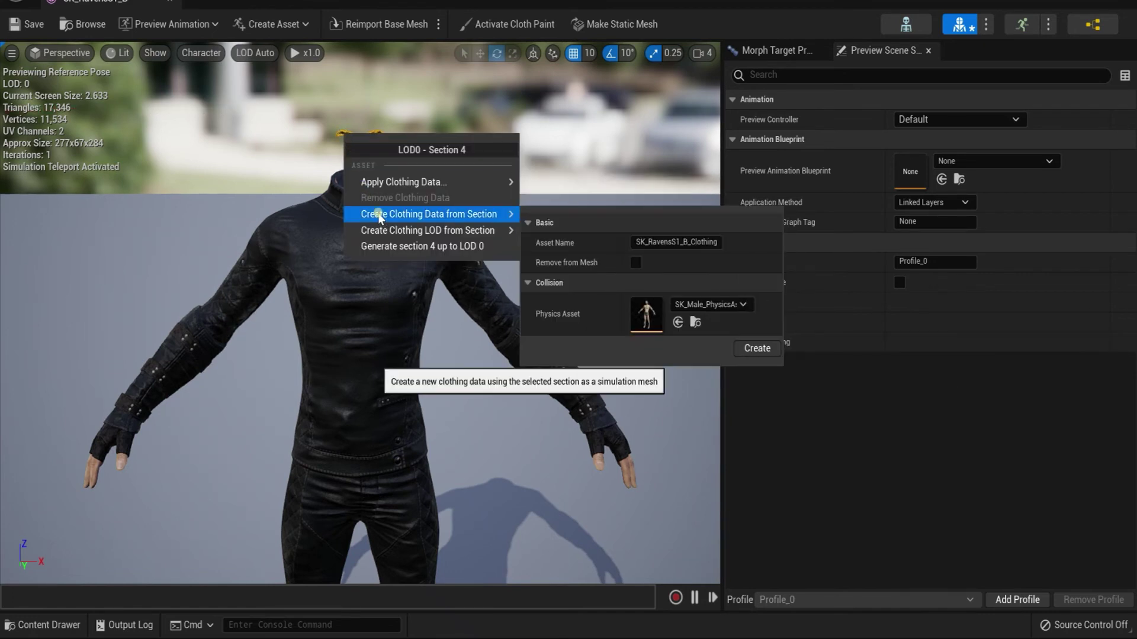
click(636, 263)
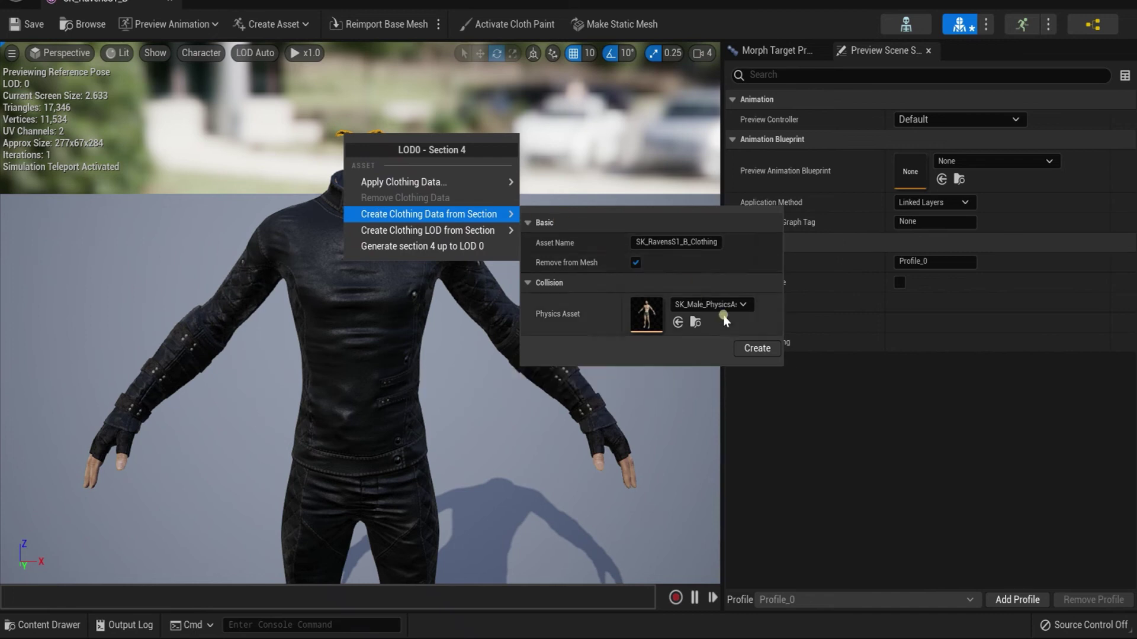
click(756, 349)
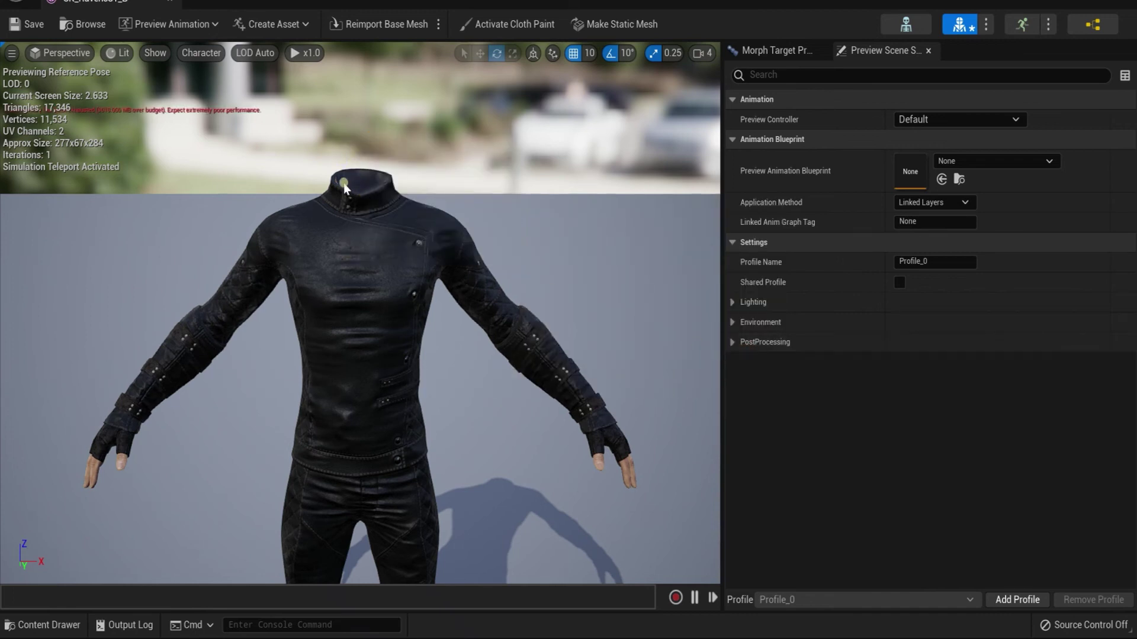
click(37, 25)
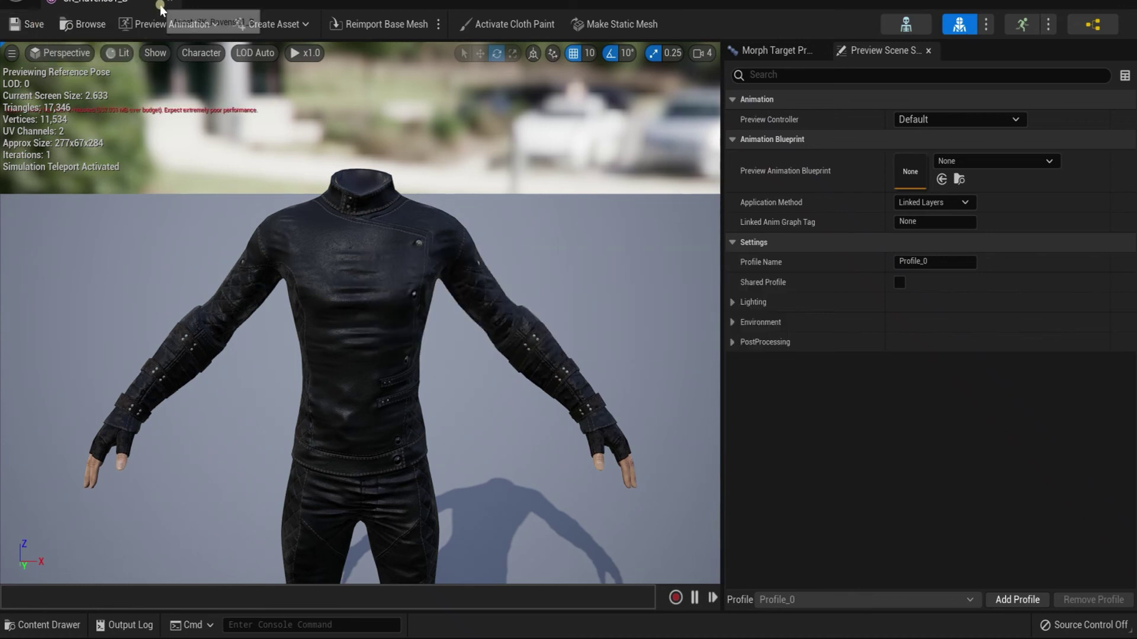